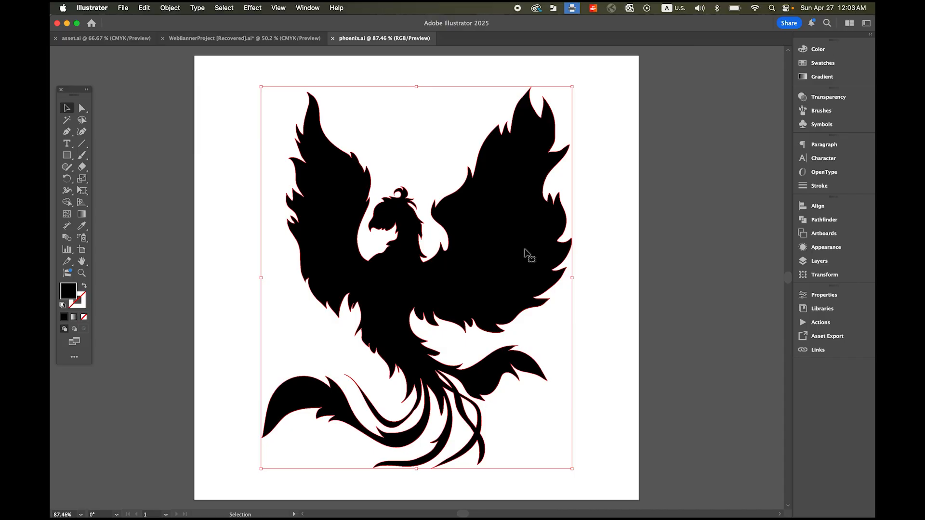
Change the fill colour of the phoenix shape to white (ffffff) and deselect it
left_click(815, 62)
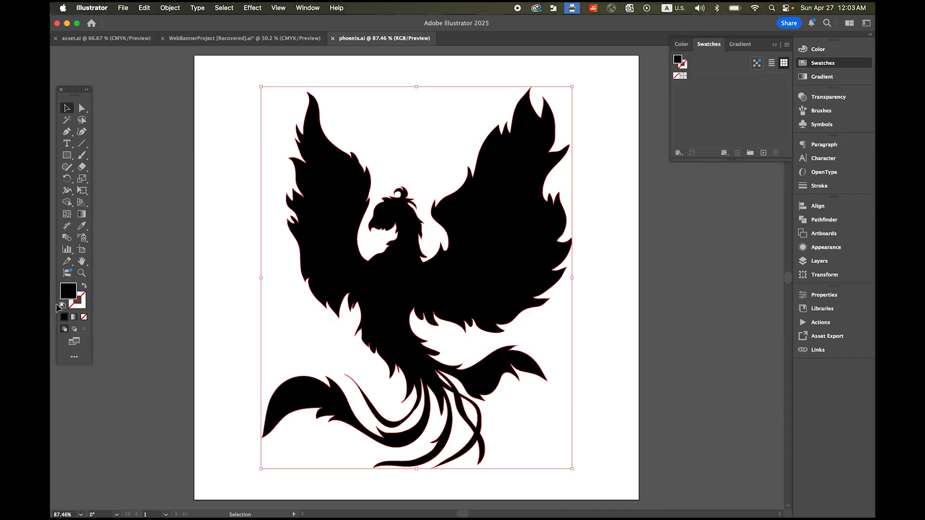
double_click(68, 291)
type("ffffff")
left_click(557, 141)
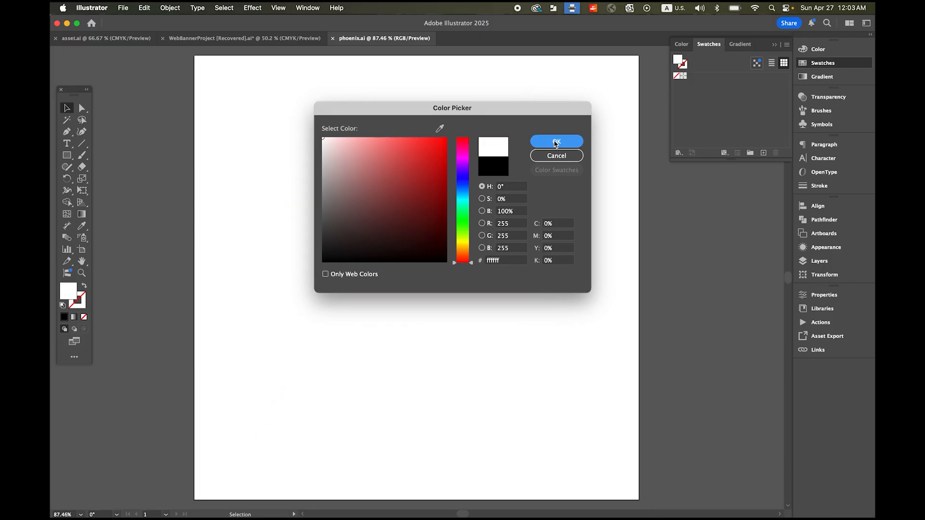
left_click(775, 45)
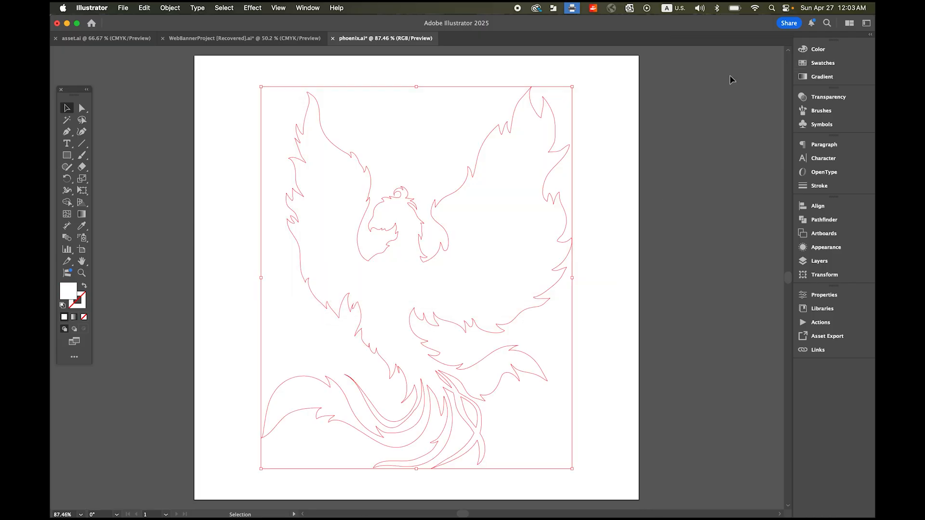
left_click(664, 166)
Move the white phoenix off the artboard onto the grey area beside it and copy it
left_click_drag(478, 238, 759, 231)
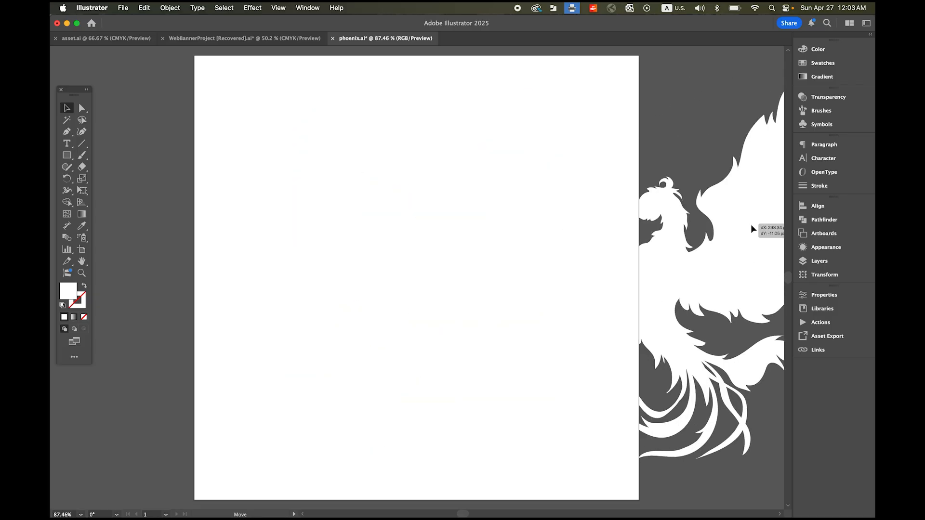
left_click_drag(587, 270, 371, 249)
left_click_drag(520, 258, 670, 252)
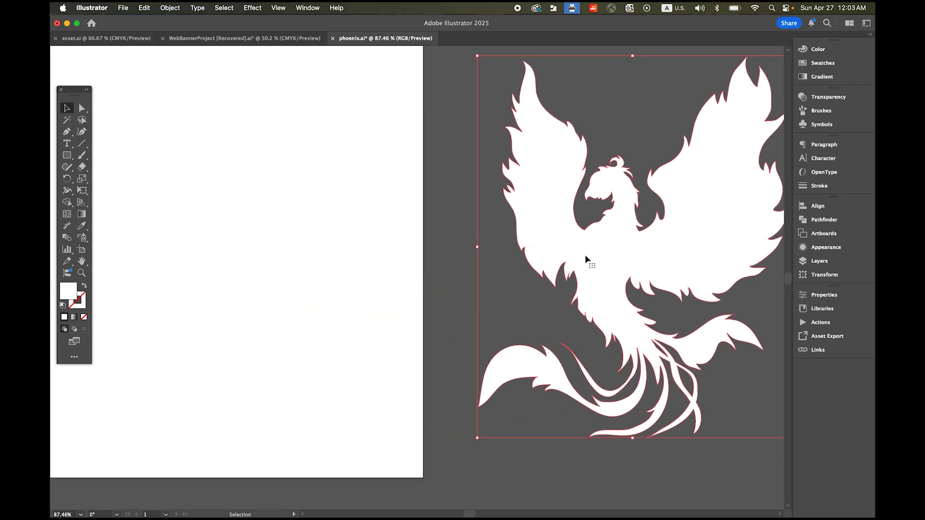
left_click(147, 7)
left_click(162, 63)
Switch to Photoshop and create a 1500 x 1500 px RGB document at 72 pixels/inch with a black background
mouse_move(285, 509)
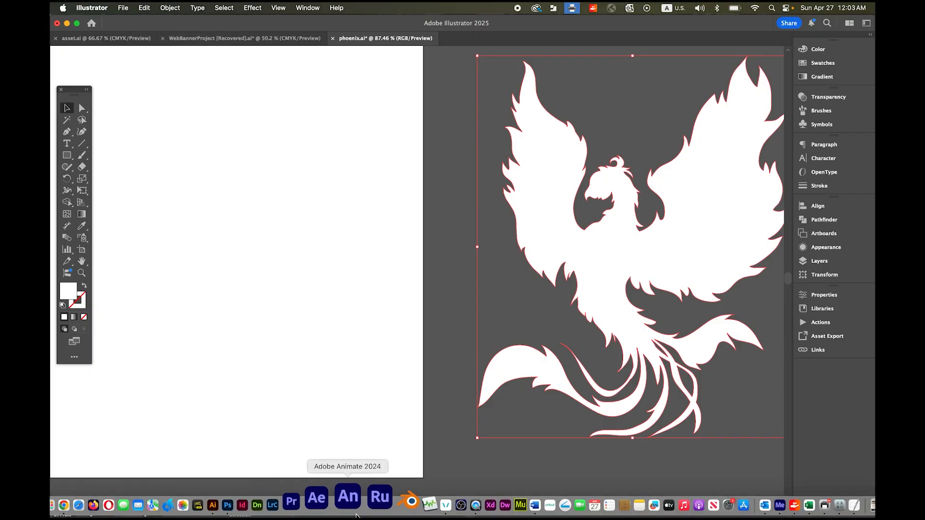
left_click(273, 499)
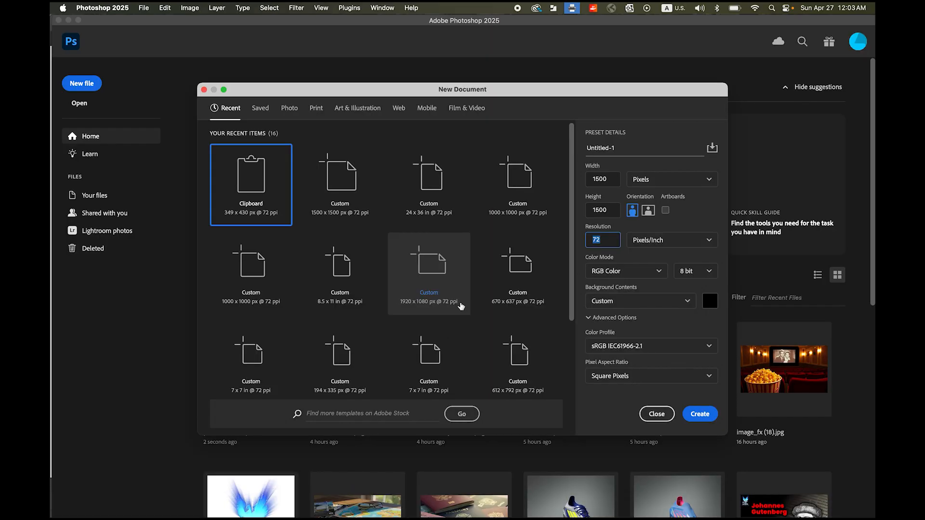
left_click(609, 181)
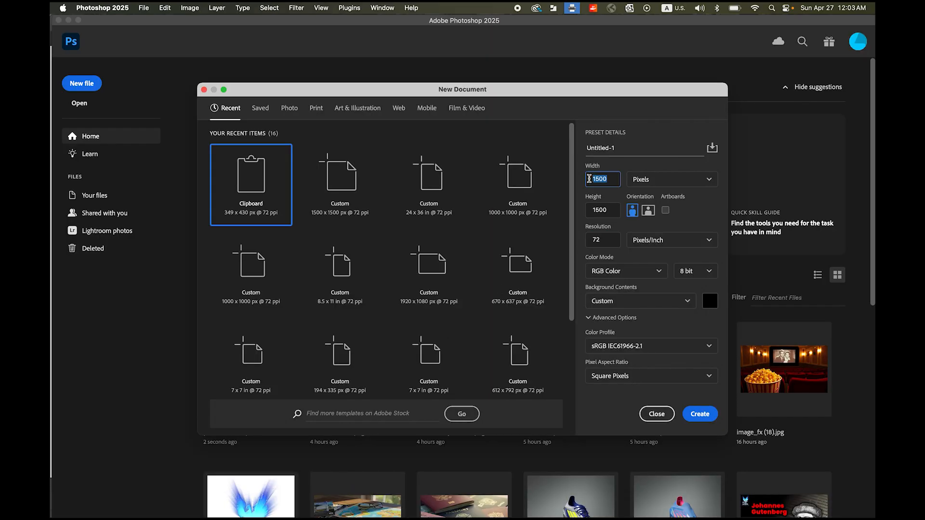
left_click(612, 213)
left_click(597, 240)
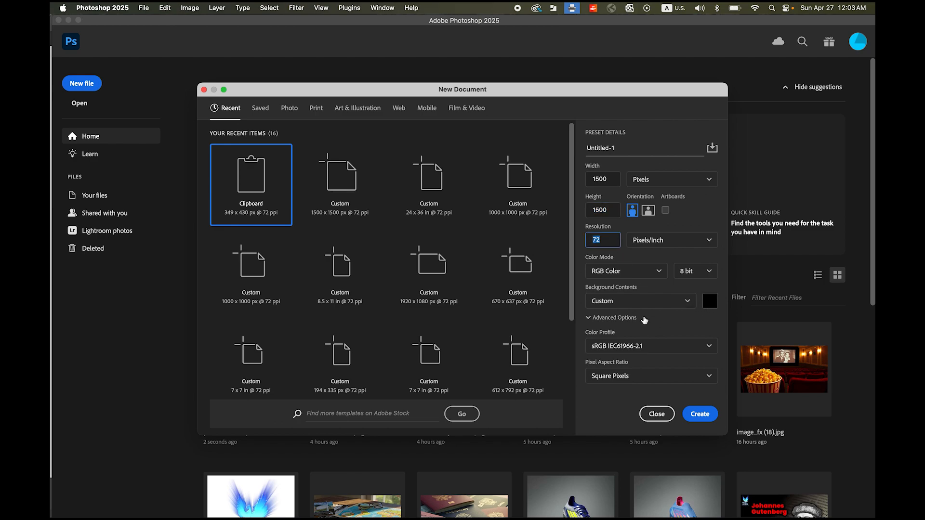
left_click(706, 416)
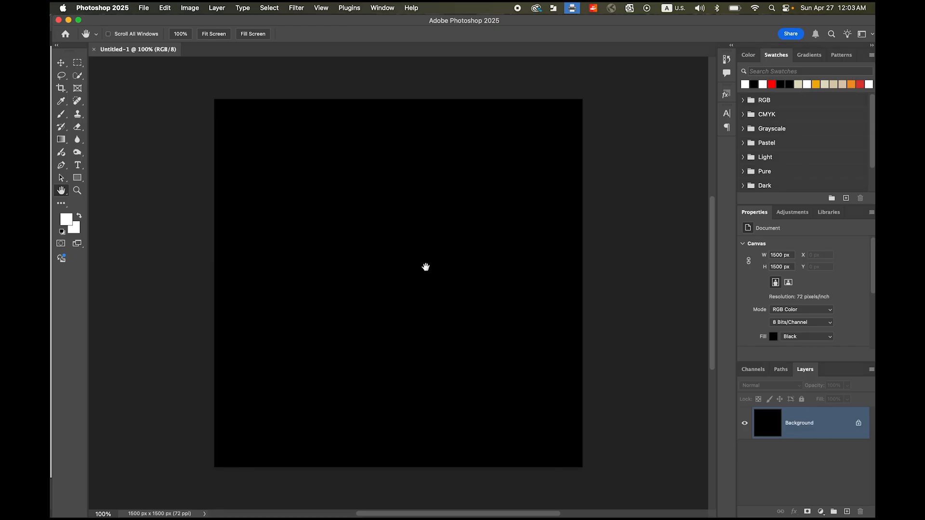
Paste the copied phoenix as pixels and enlarge it to about 602 x 738 px
left_click(162, 7)
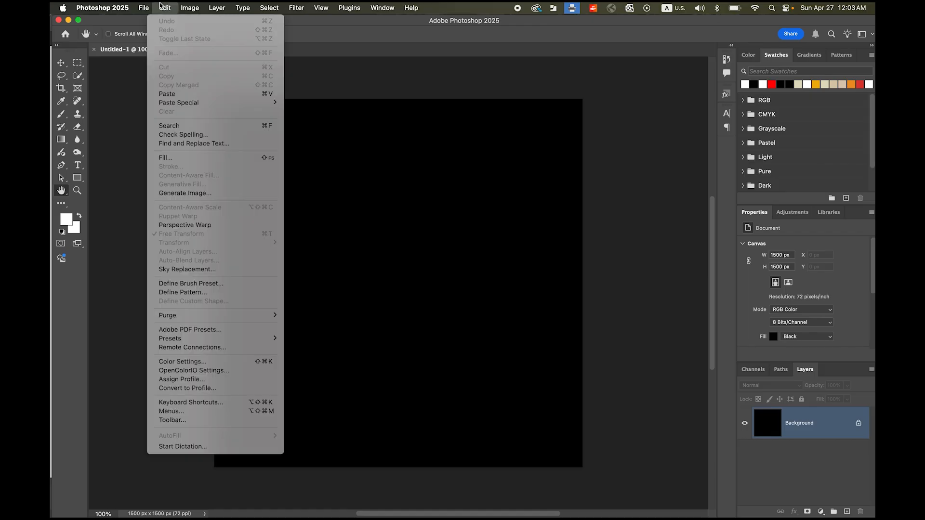
left_click(203, 93)
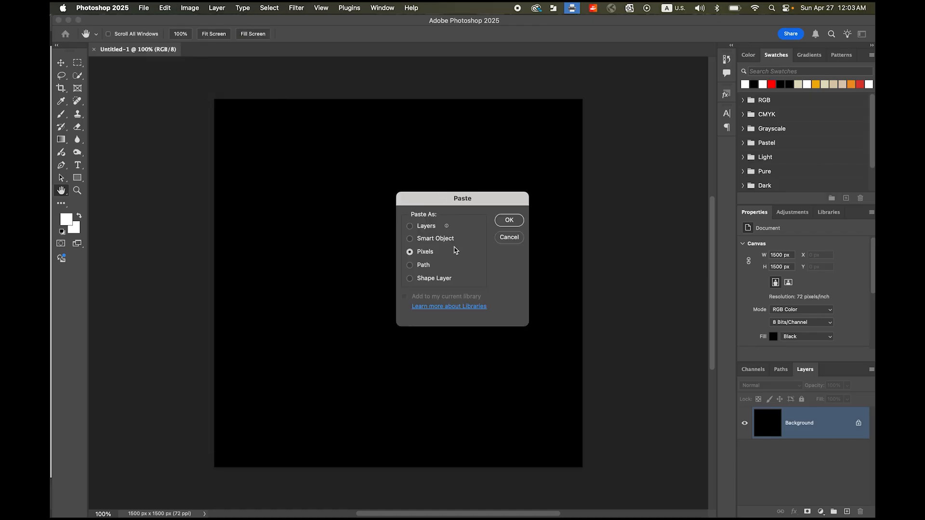
left_click(508, 220)
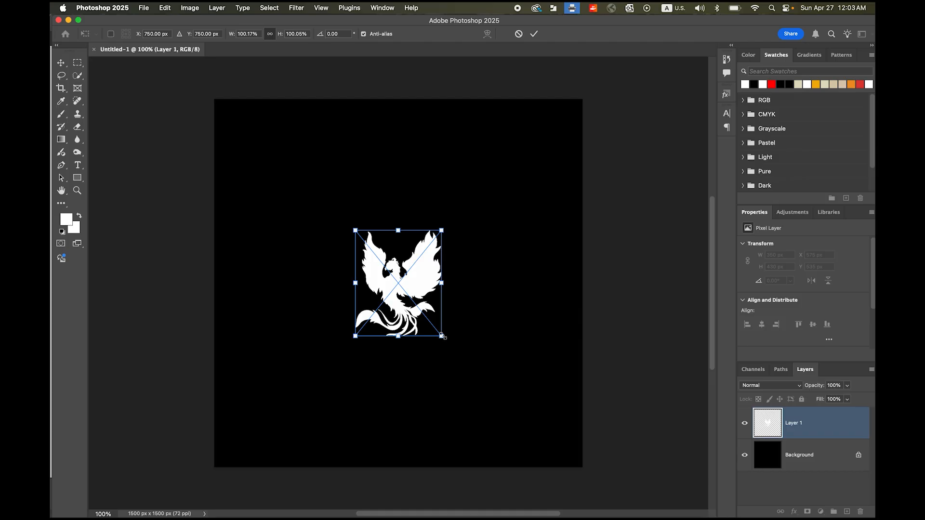
left_click_drag(443, 338, 480, 367)
left_click(534, 35)
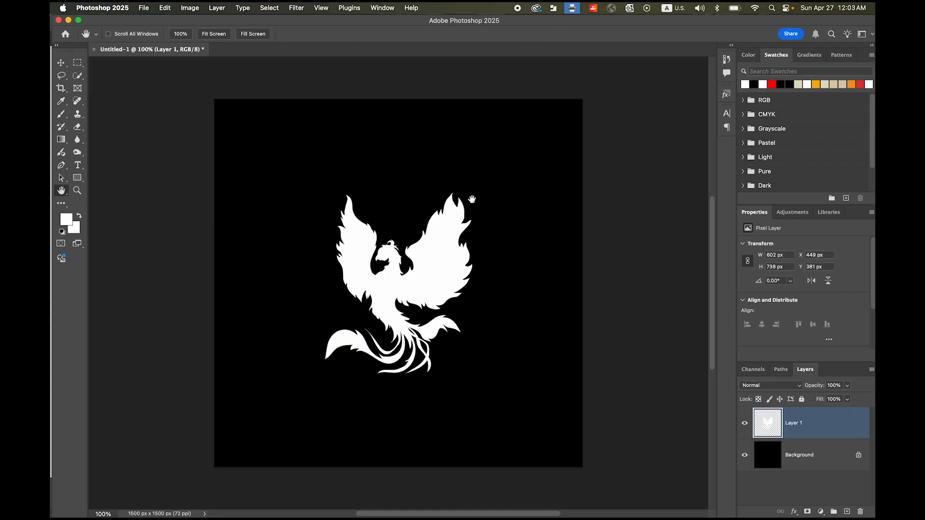
Move the phoenix straight up on the canvas to leave room beneath it, and deselect it
left_click_drag(414, 284, 429, 246)
left_click(61, 64)
left_click(592, 264)
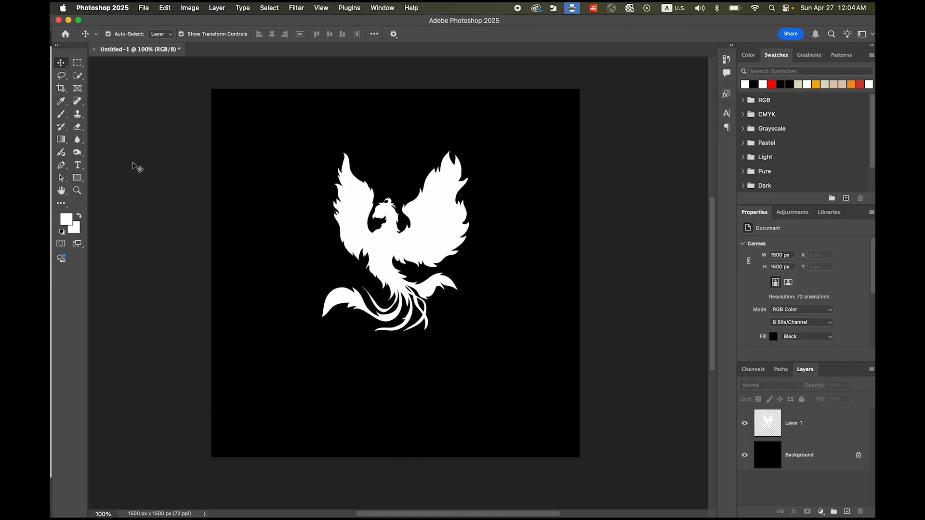
Add the white text PHOENIX below the phoenix in BatmanForeverAlternate Regular at 50 pt
left_click(78, 166)
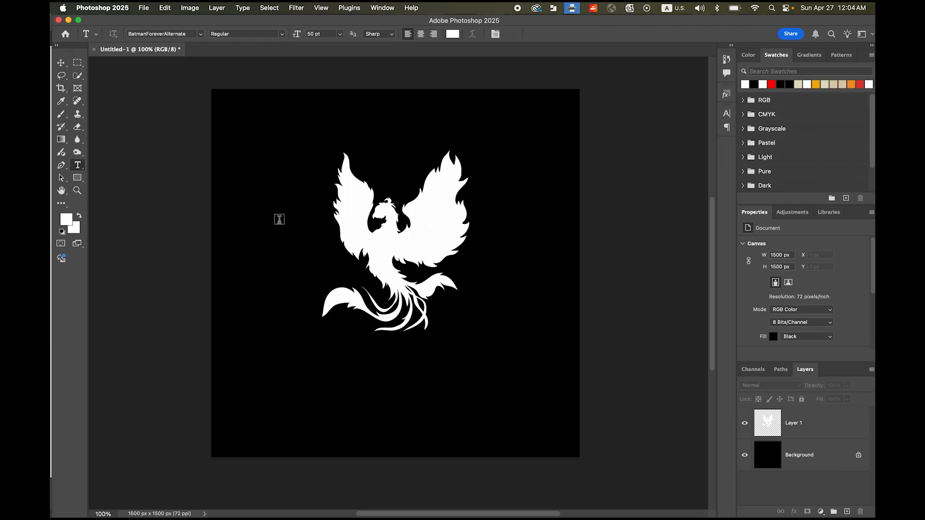
left_click(370, 385)
type("PHOENIX")
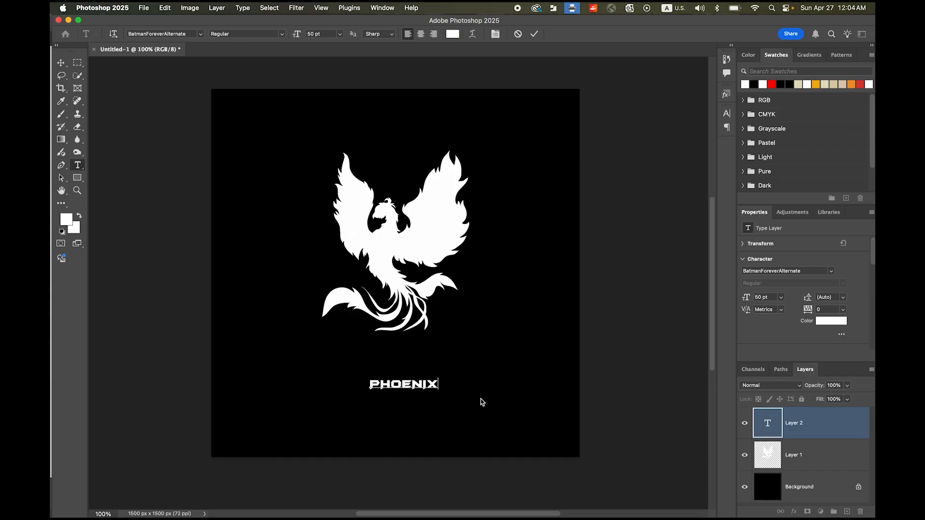
Scale the PHOENIX text up to about 137 pt and place it just beneath the phoenix's tail
left_click(60, 62)
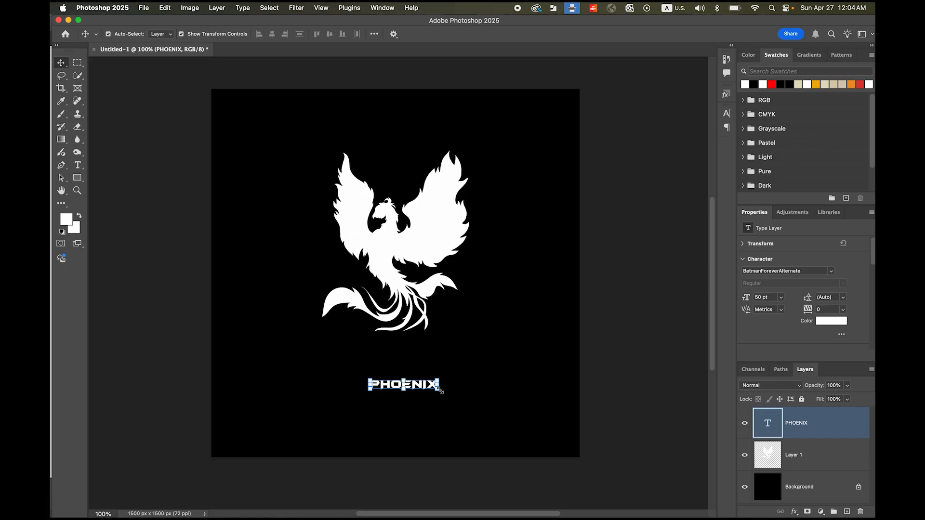
left_click_drag(441, 390, 495, 419)
left_click_drag(411, 389, 410, 363)
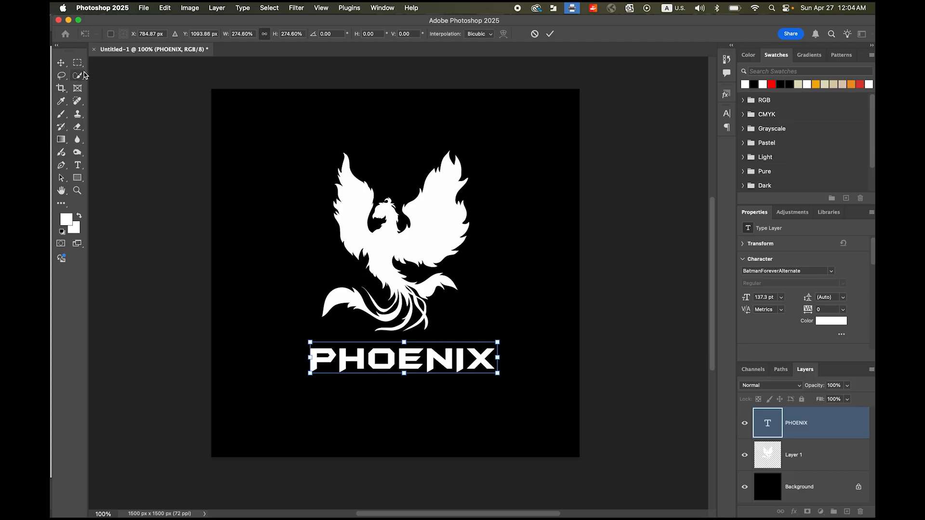
left_click(549, 34)
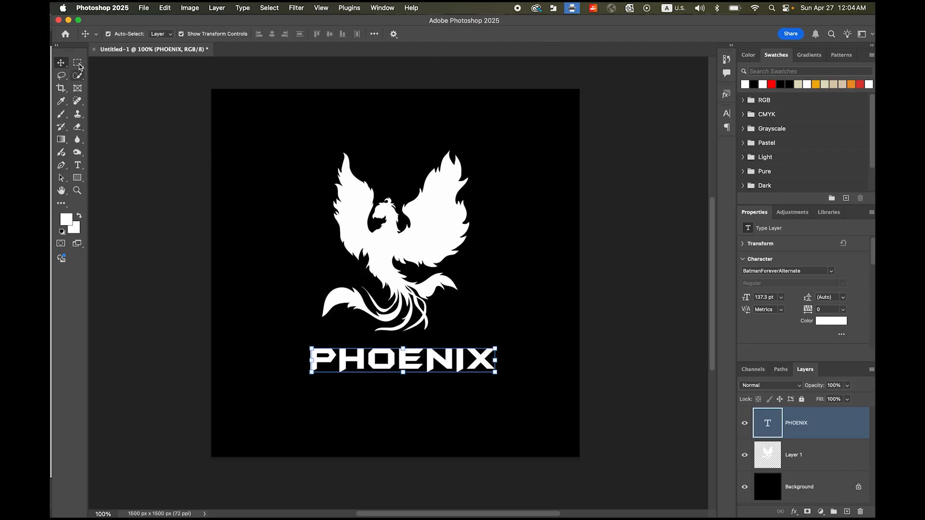
Nudge the PHOENIX text slightly left and up to line it up under the phoenix, and deselect it
left_click(77, 63)
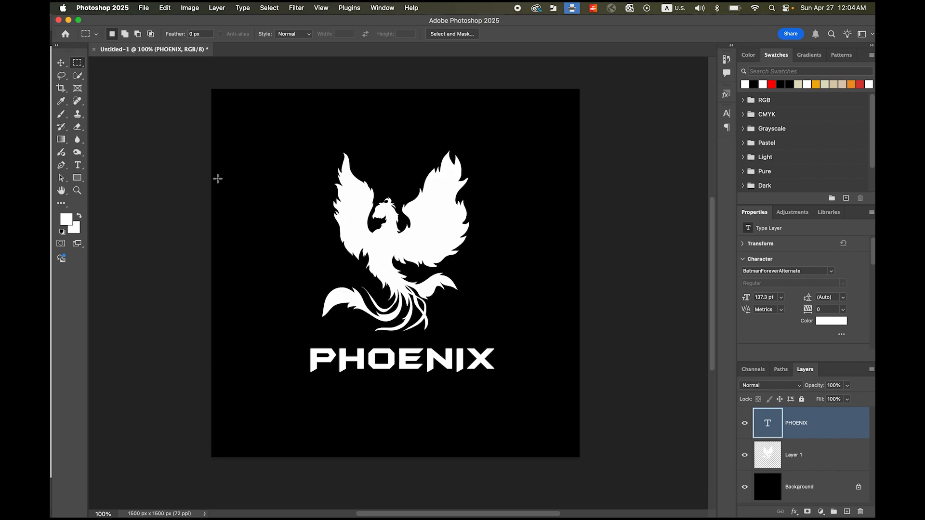
left_click(61, 62)
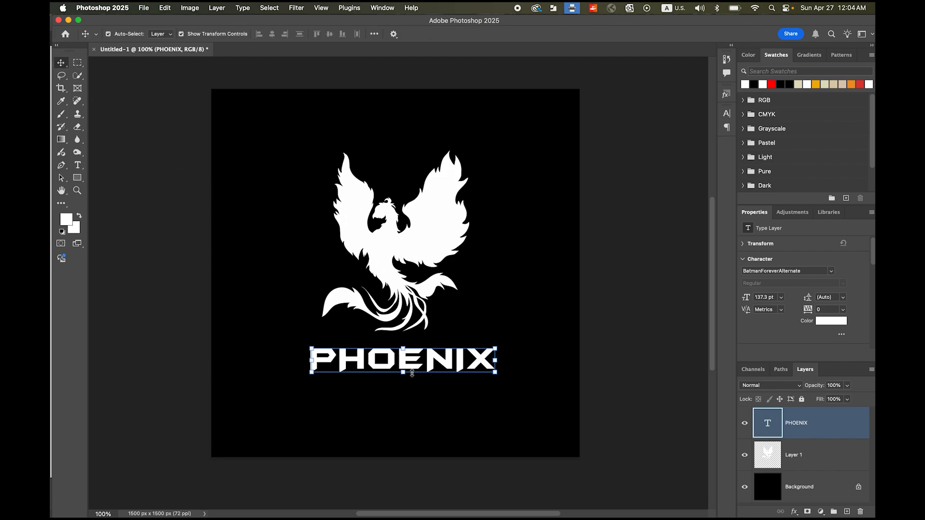
key("Left")
key("Left")
key("Left")
key("Left")
key("Left")
key("Left")
key("Left")
key("Left")
key("Left")
key("Left")
key("Left")
key("Left")
key("Left")
key("Left")
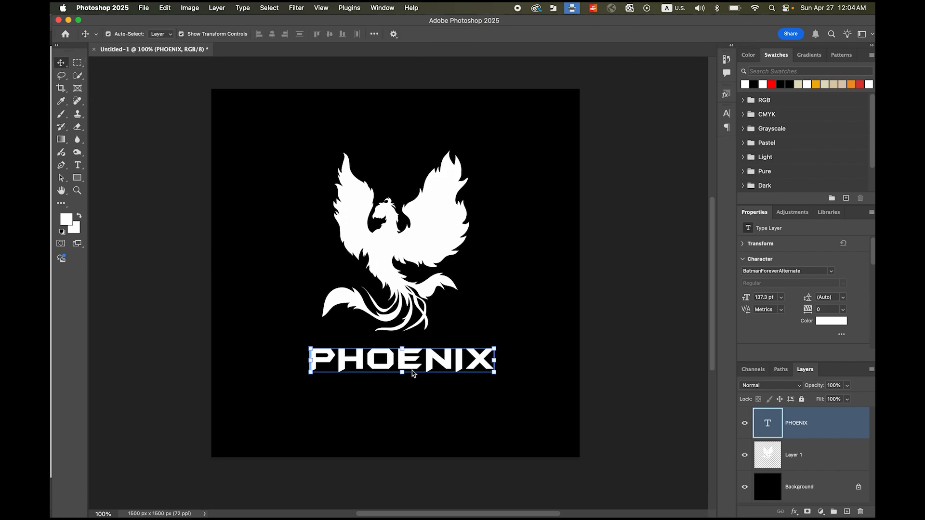
key("Left")
key("Left")
key("Up")
key("Up")
key("Up")
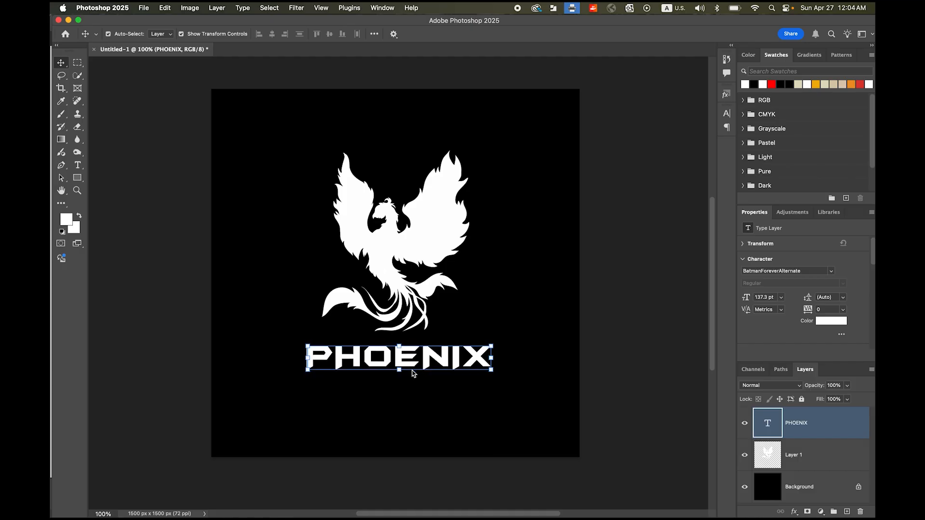
left_click(568, 384)
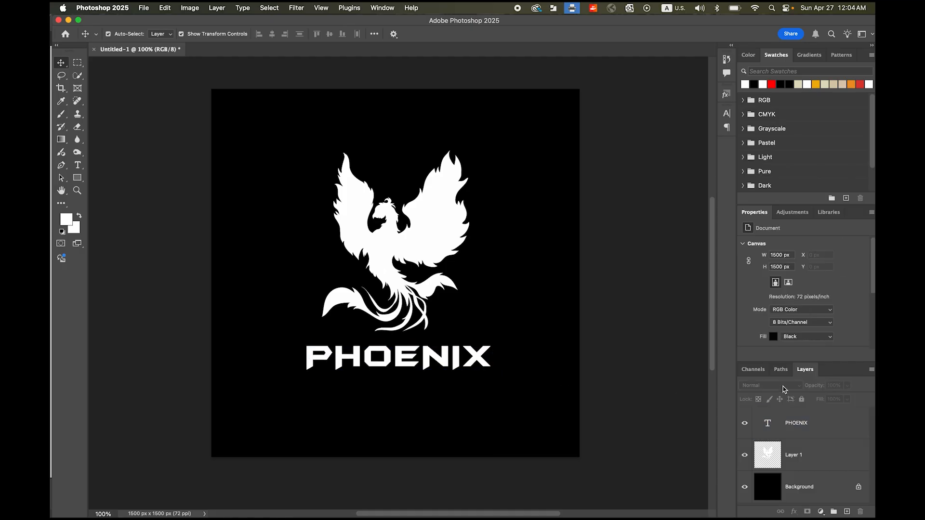
Detach the Layers panel and float it beside the canvas so the artwork stays unobstructed
left_click_drag(813, 376, 591, 111)
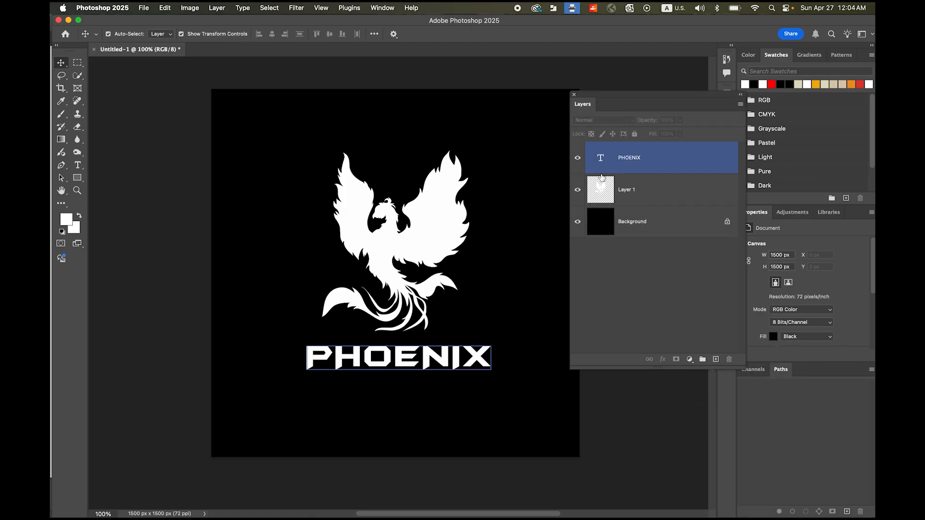
scroll(490, 272, "right", 5)
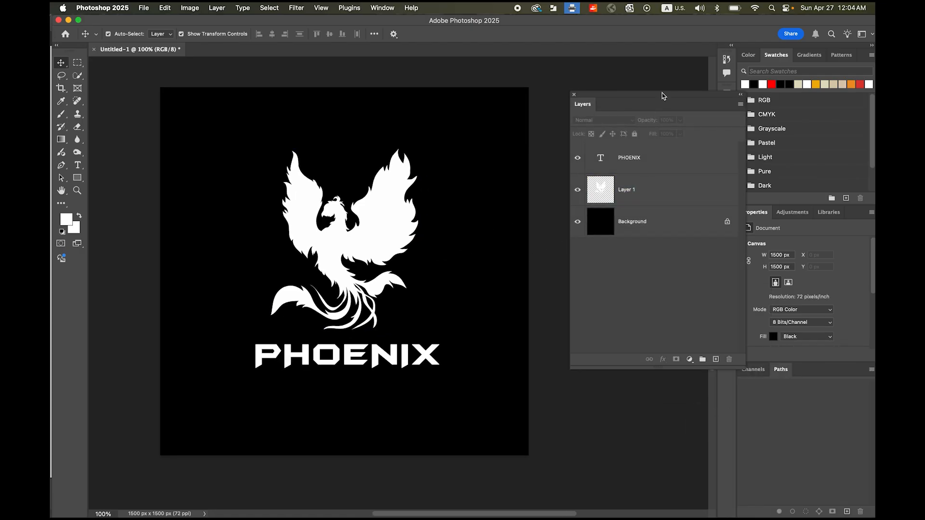
left_click_drag(647, 97, 623, 89)
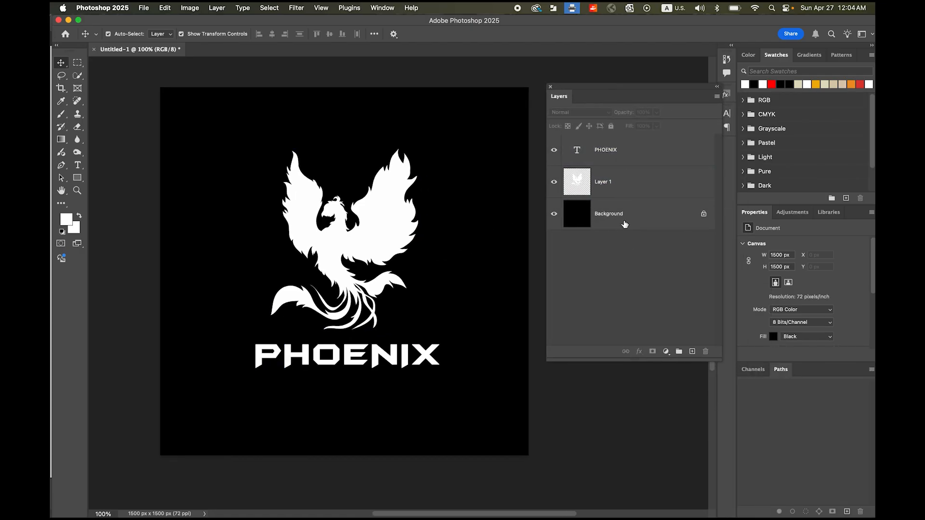
Toggle the visibility of Layer 1 and the PHOENIX text layer off and on to check what each contains
left_click(607, 186)
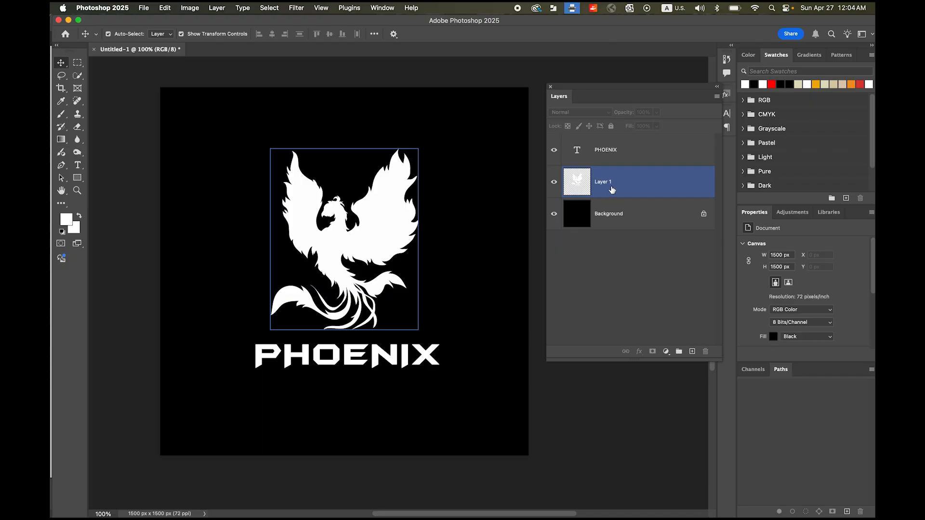
left_click(555, 182)
left_click(554, 183)
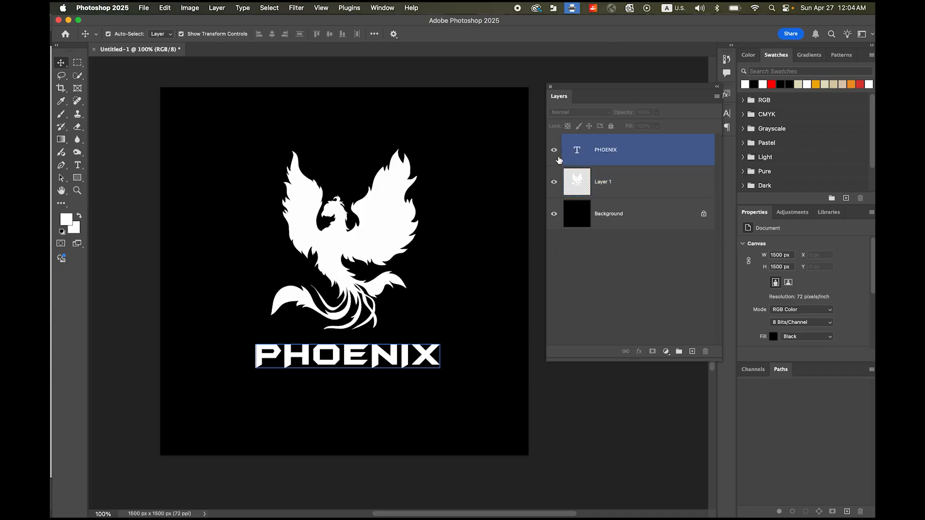
left_click(554, 150)
left_click(554, 150)
Merge the PHOENIX text layer and Layer 1 into a single layer and deselect it
left_click(652, 183)
left_click(653, 159, "shift")
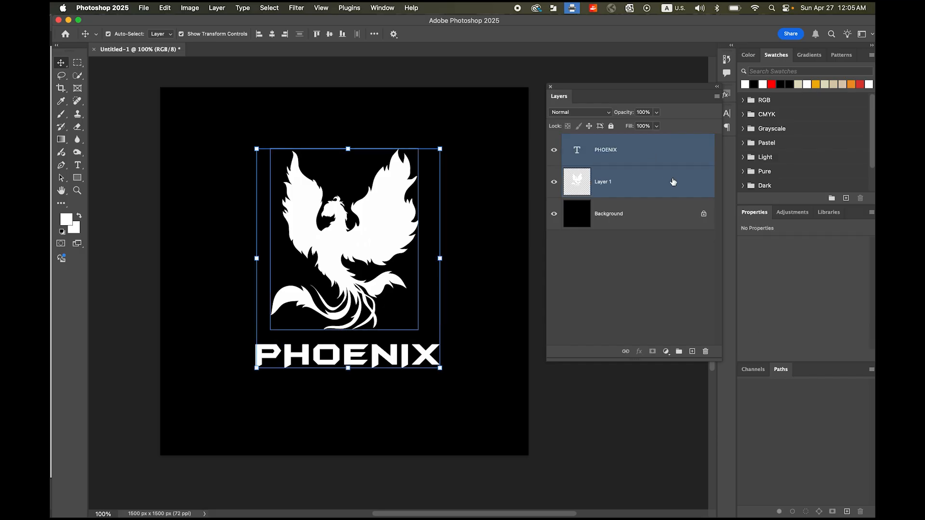
left_click(717, 99)
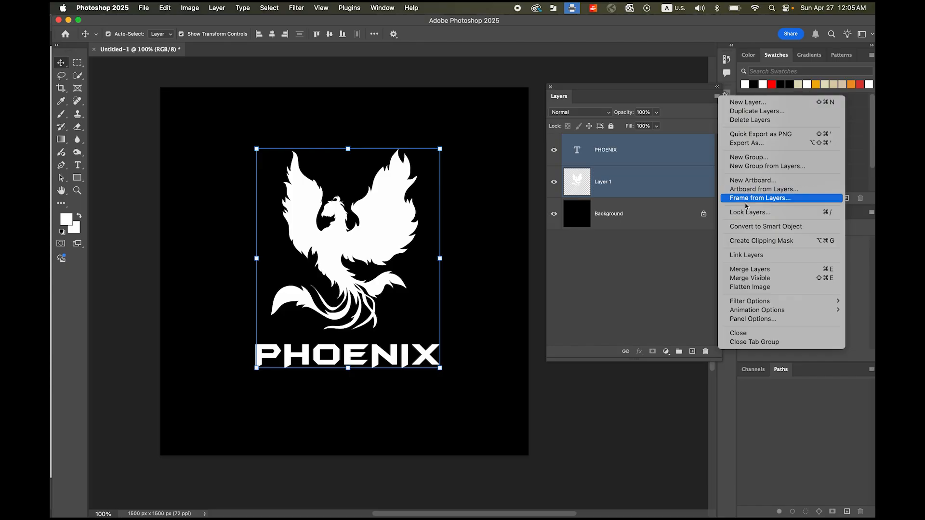
left_click(771, 271)
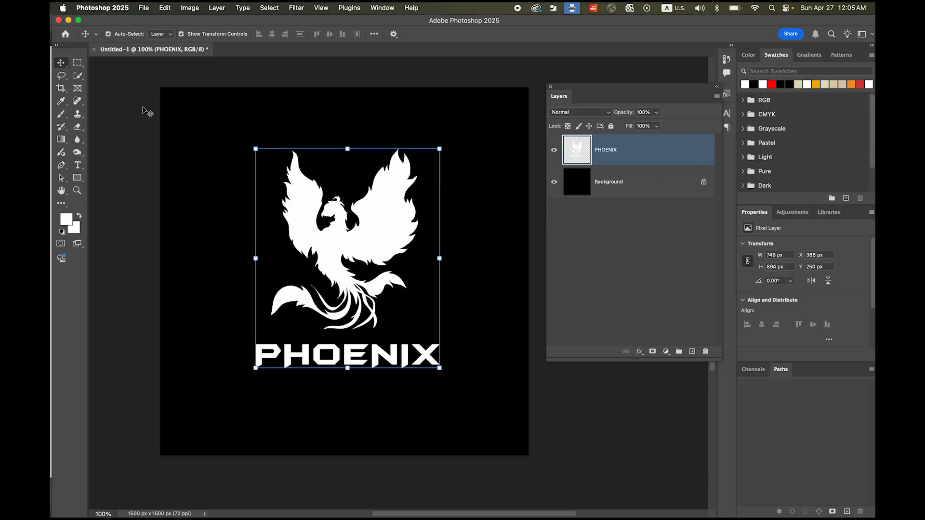
left_click(581, 221)
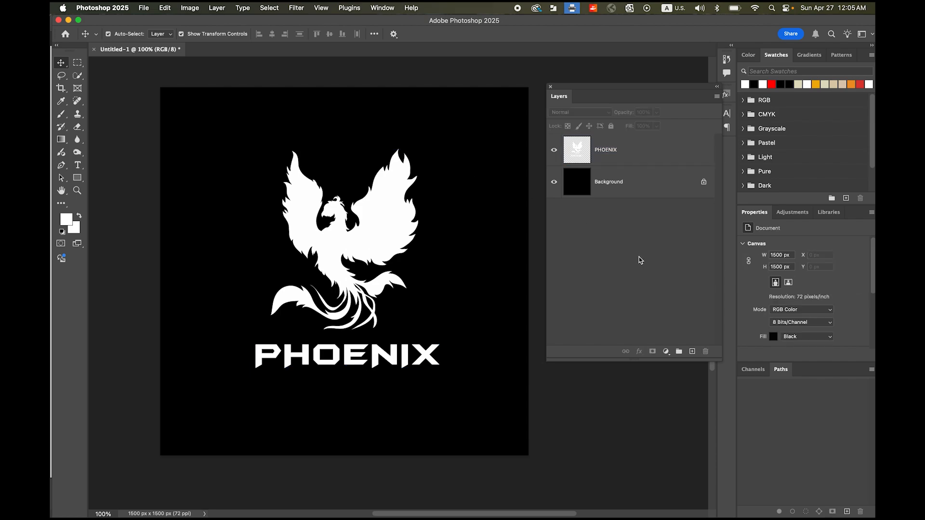
Add a light-to-dark blue linear Gradient Overlay at 90° to the PHOENIX layer and set its scale to 75%
left_click(639, 162)
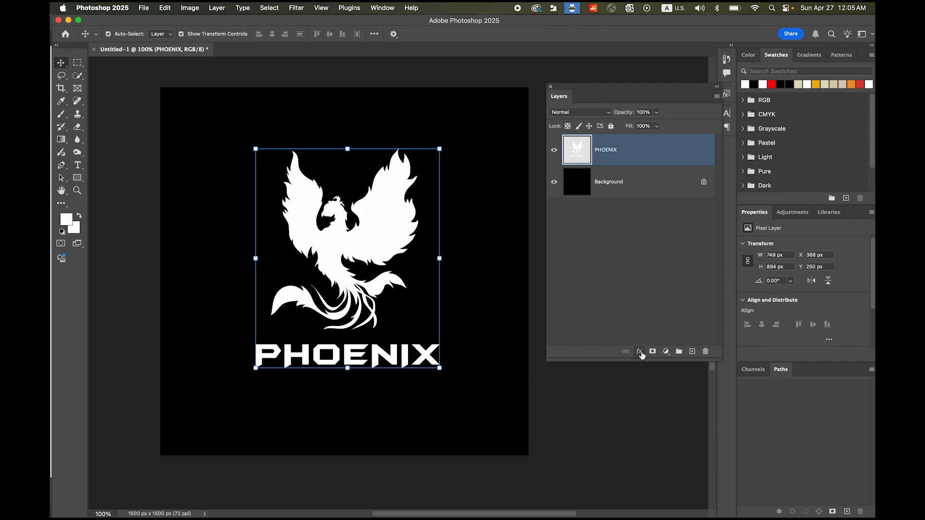
left_click(640, 352)
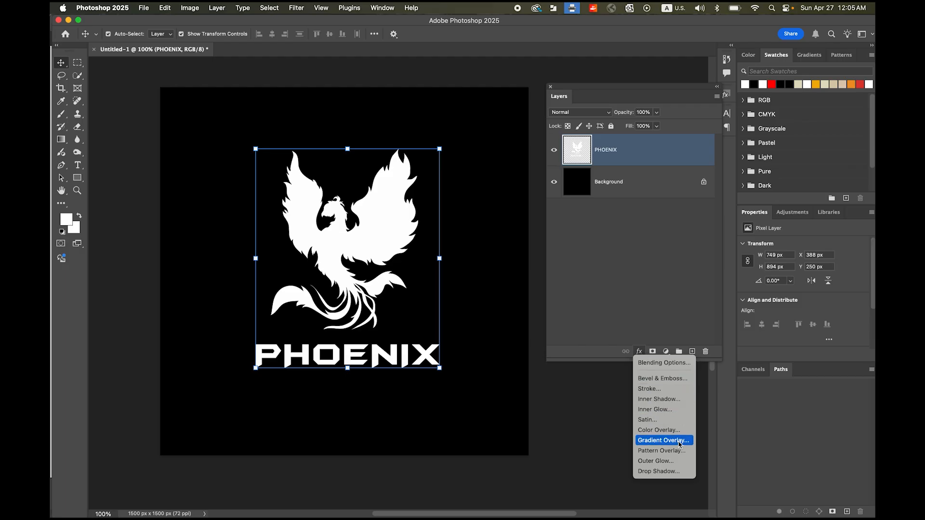
left_click(679, 442)
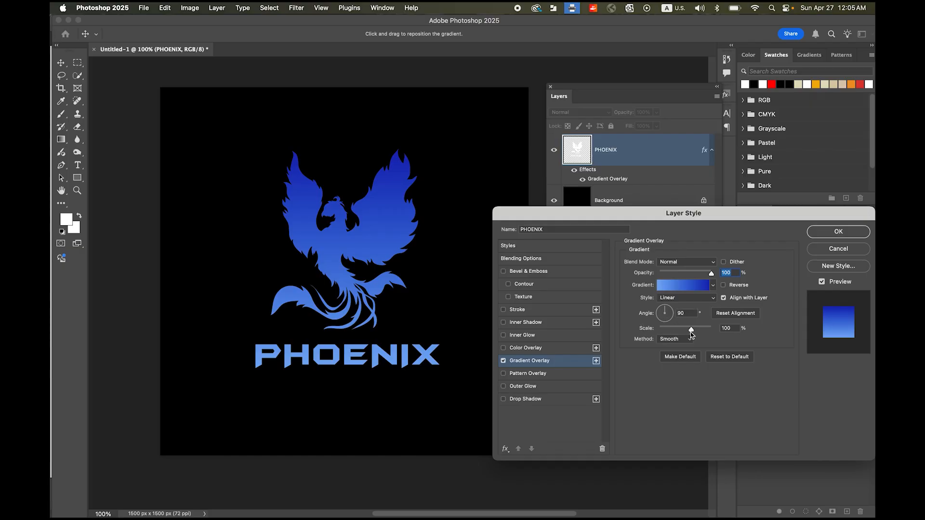
mouse_move(691, 331)
left_mouse_down()
mouse_move(673, 332)
mouse_move(692, 331)
mouse_move(684, 331)
left_mouse_up()
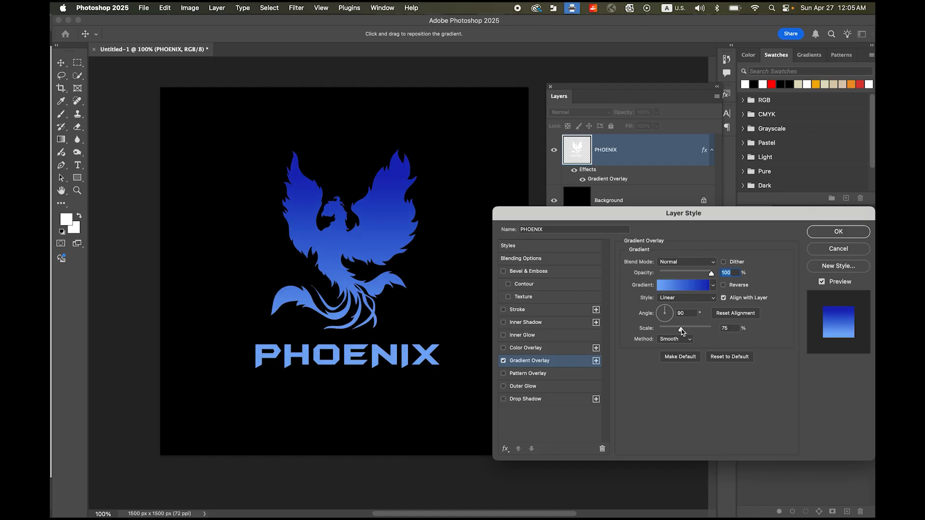
left_click(681, 331)
Add a Chisel Hard Inner Bevel to the PHOENIX layer with the light angle at 121°, apply the layer style and deselect
left_click(547, 272)
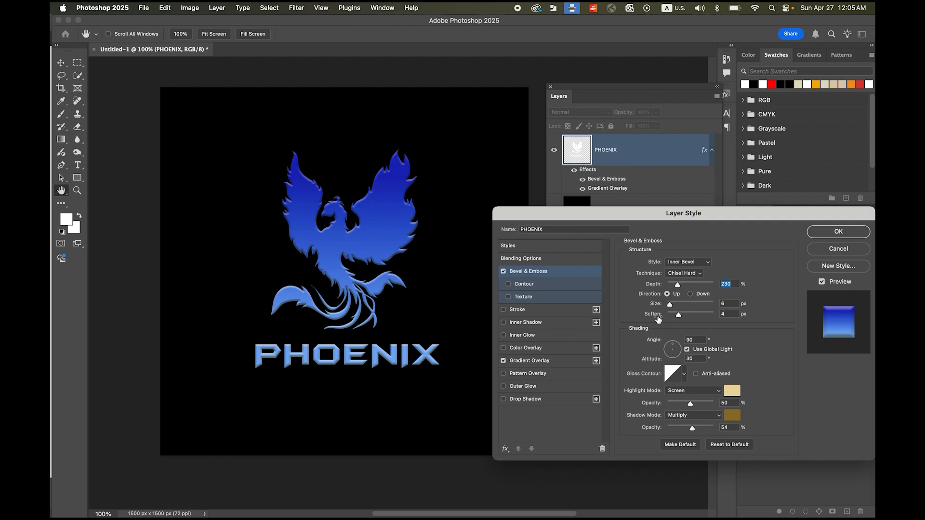
scroll(671, 317, "right", 1)
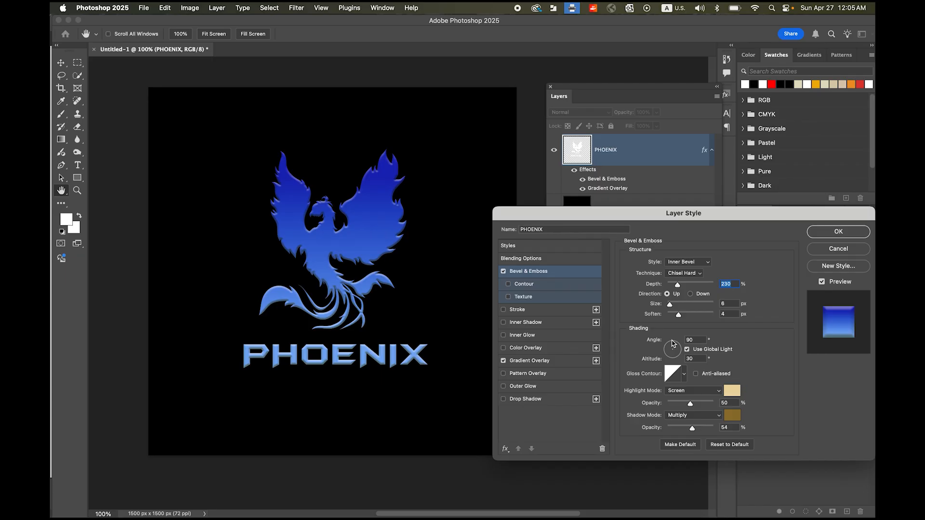
scroll(675, 346, "left", 1)
left_click_drag(673, 346, 670, 347)
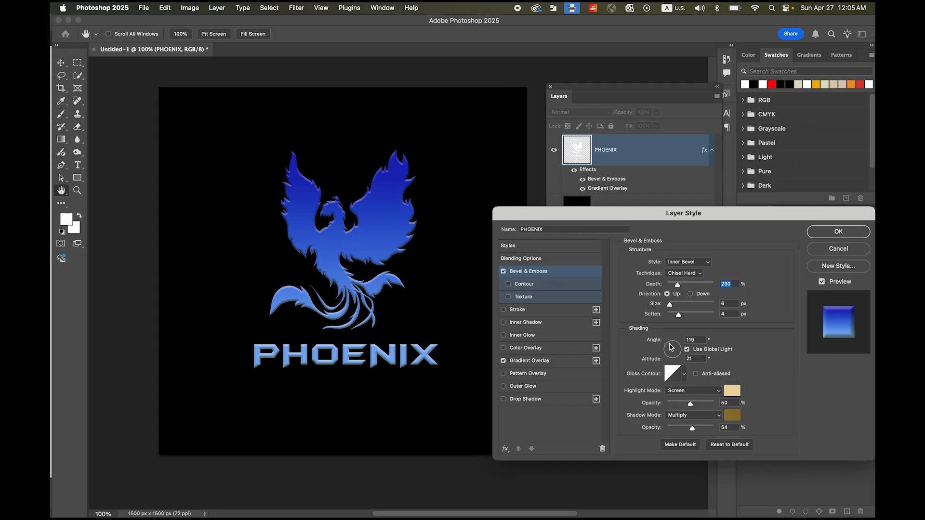
left_click(672, 347)
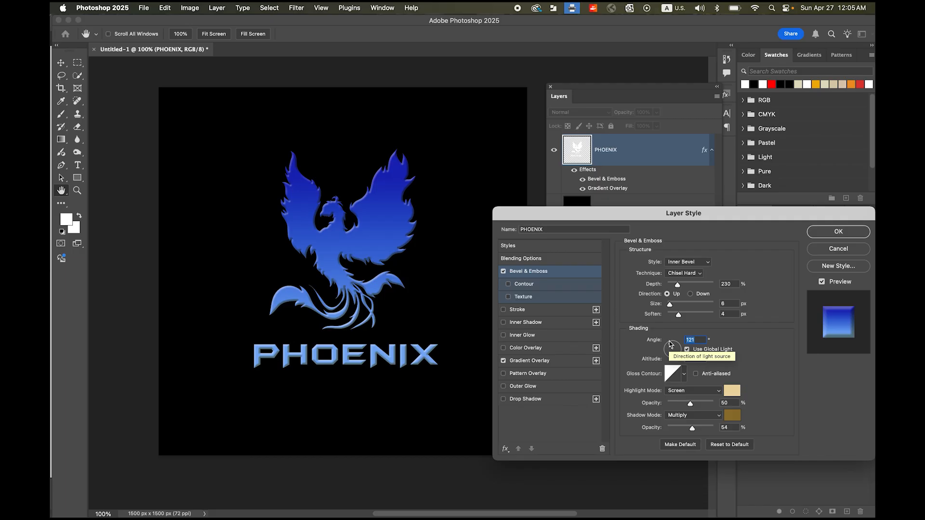
left_click(829, 232)
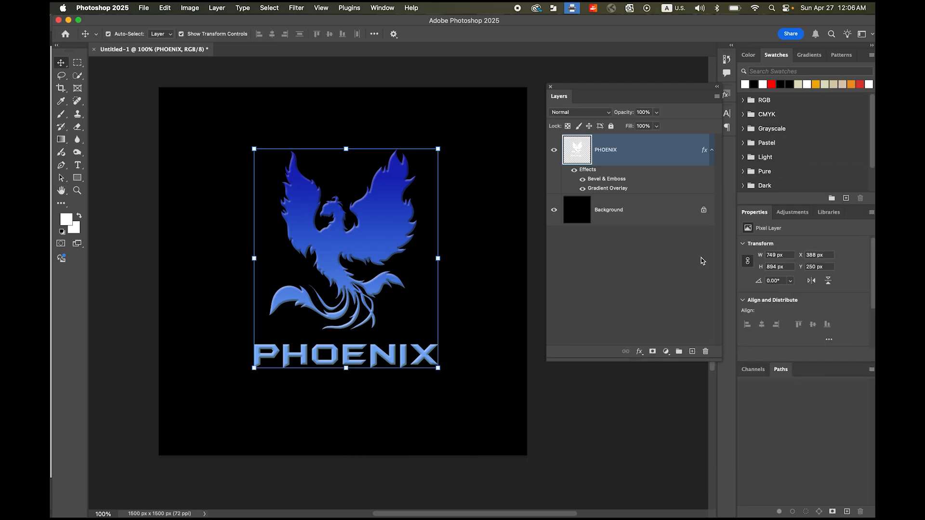
left_click(500, 270)
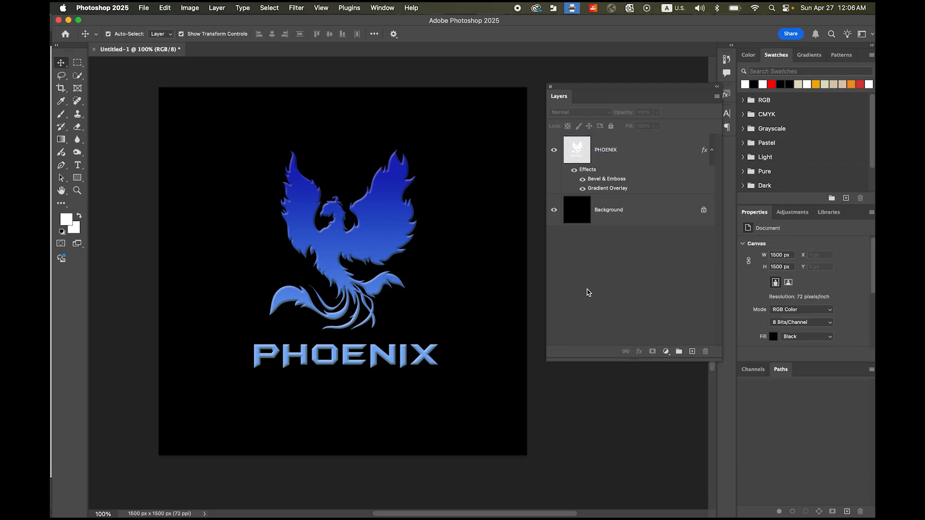
Collapse the PHOENIX layer's effects list and duplicate the layer as PHOENIX copy in the same document
left_click(621, 162)
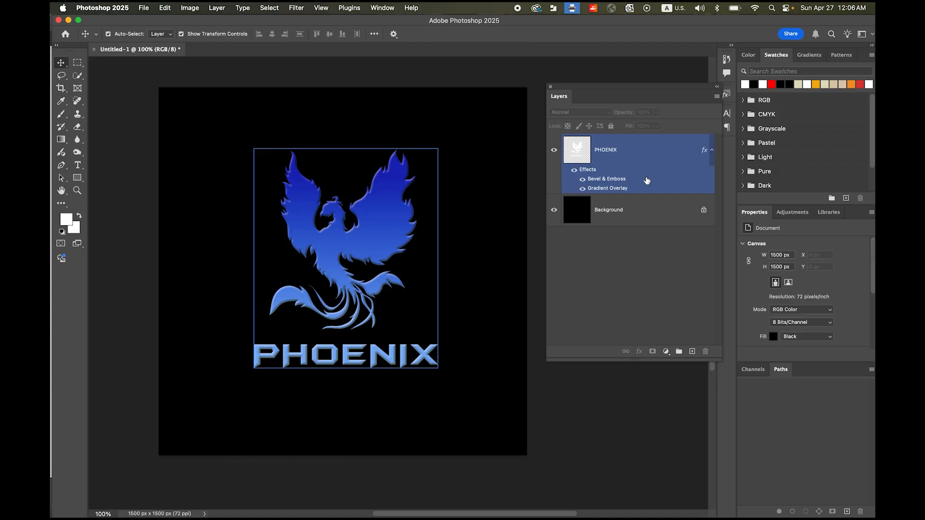
left_click(654, 154)
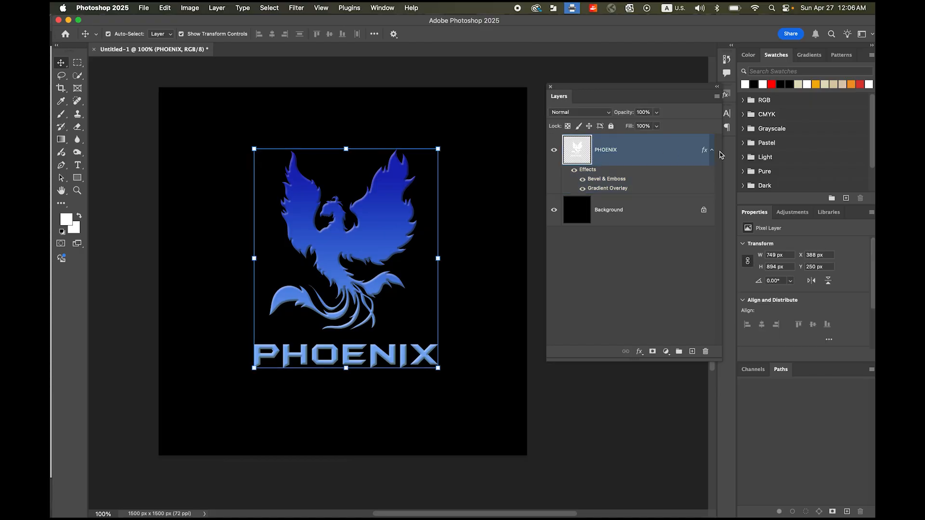
left_click(712, 150)
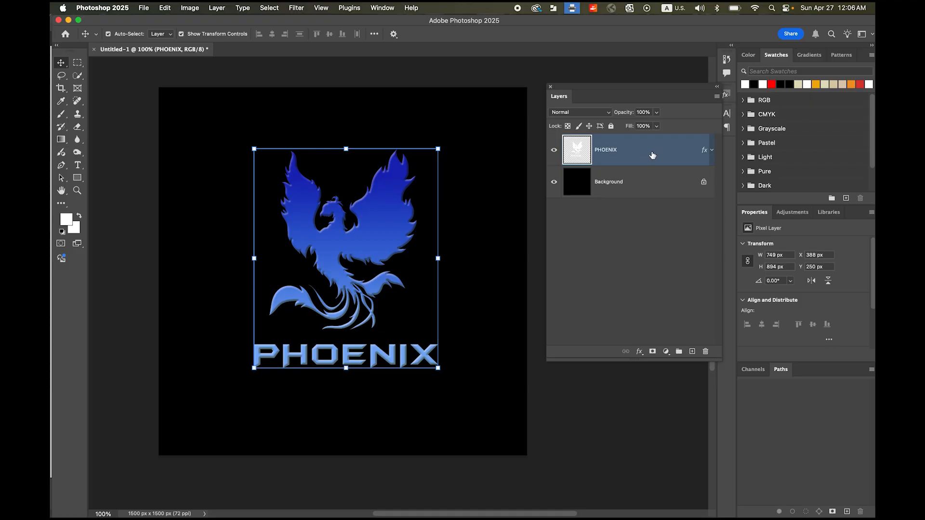
left_click(717, 98)
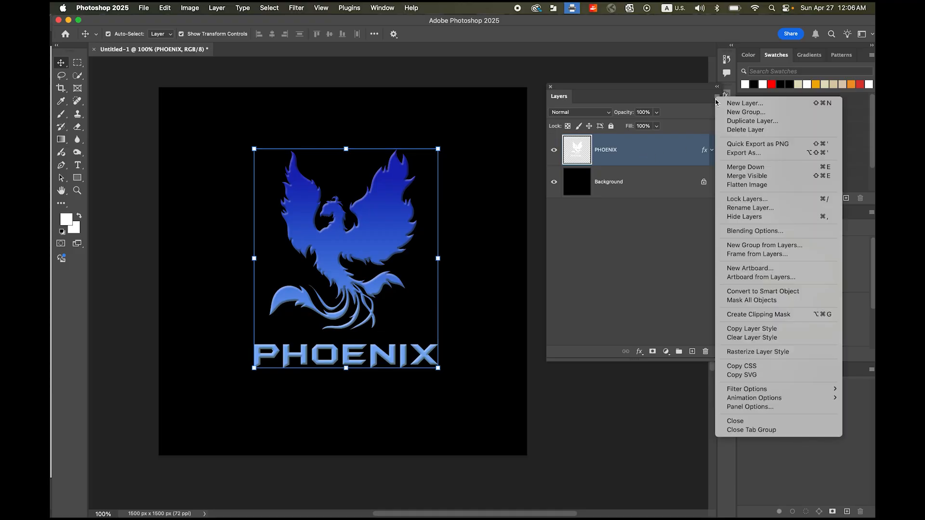
left_click(744, 124)
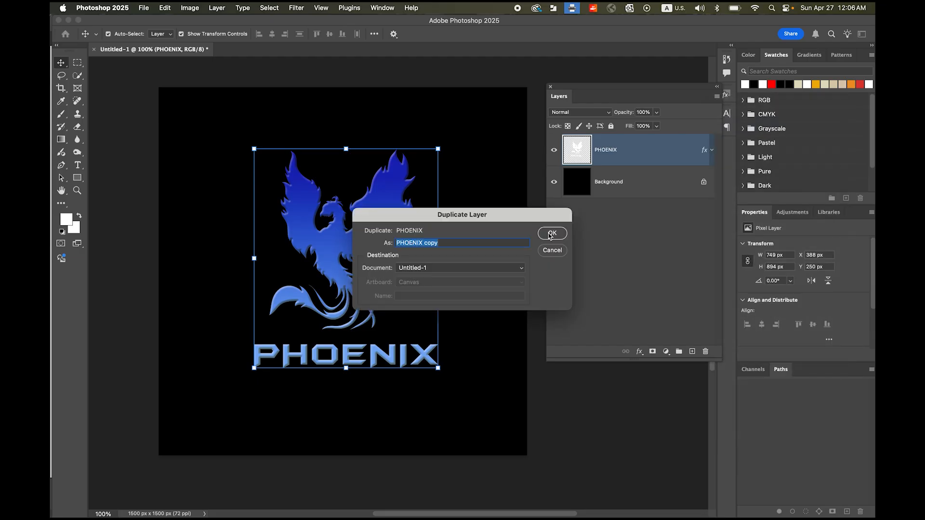
left_click(552, 233)
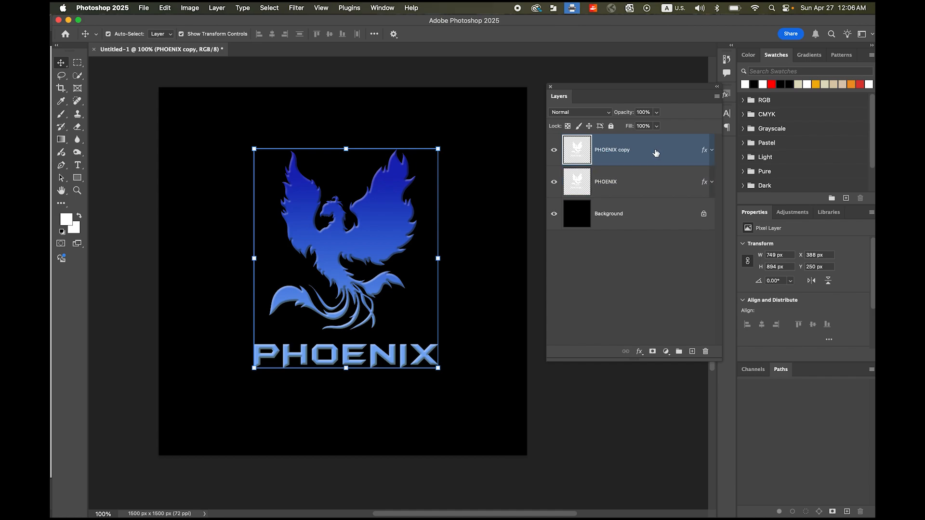
Rasterize the layer style of PHOENIX copy and keep that layer selected
left_click(716, 96)
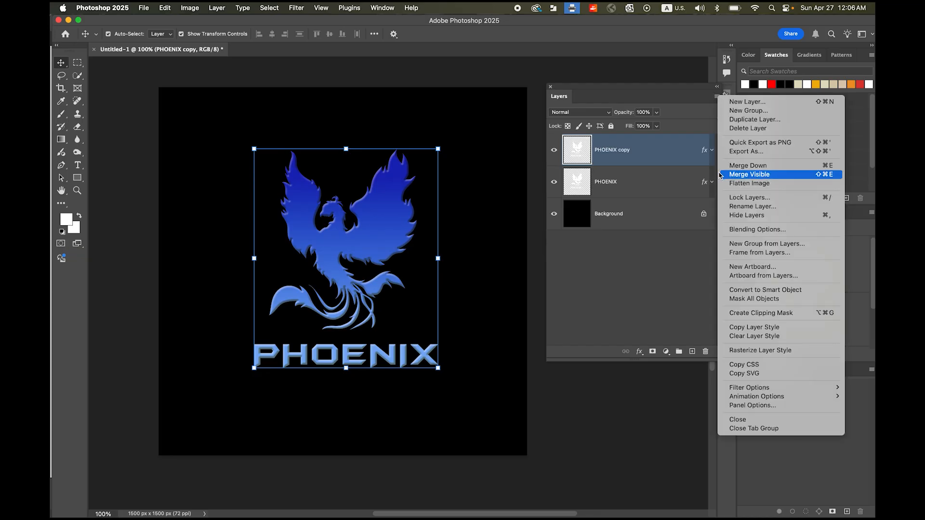
left_click(775, 355)
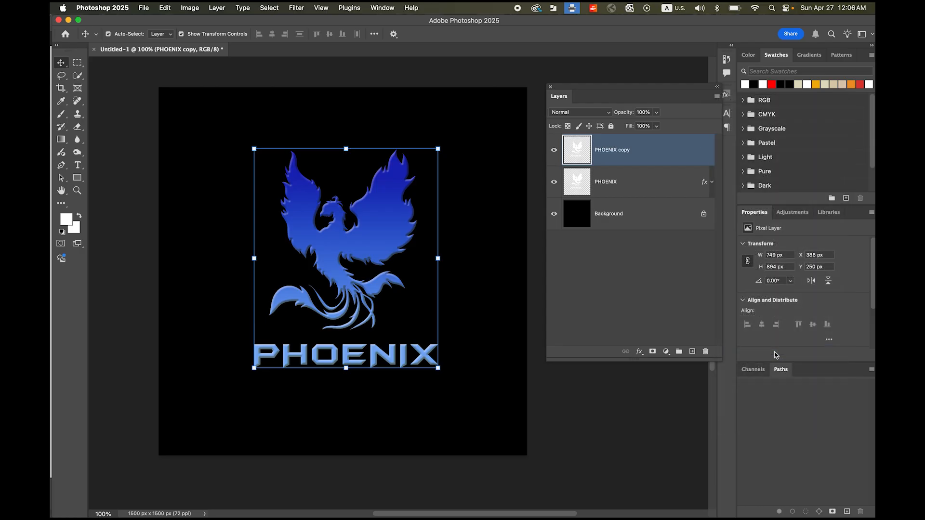
left_click(605, 300)
left_click(631, 154)
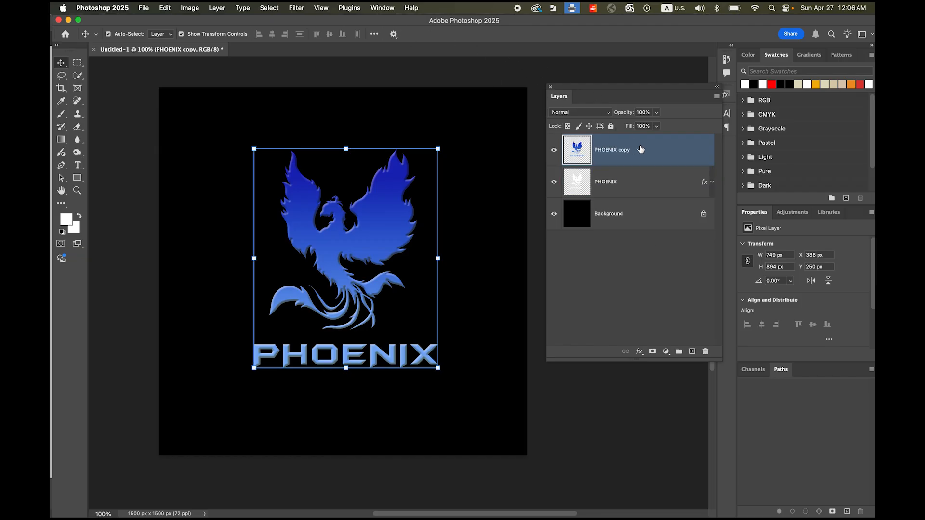
Apply a Radial Blur to PHOENIX copy with amount 100, Zoom method and Best quality, and repeat the filter once
left_click(298, 7)
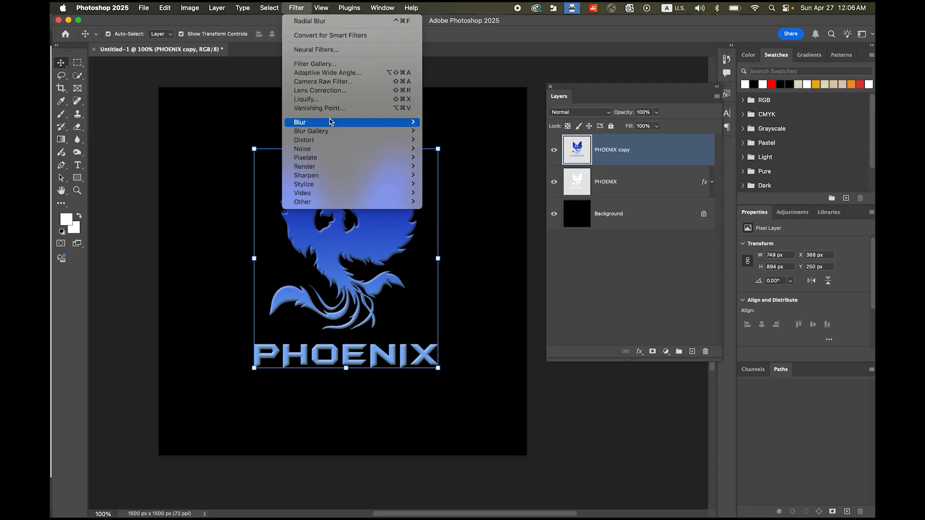
mouse_move(331, 123)
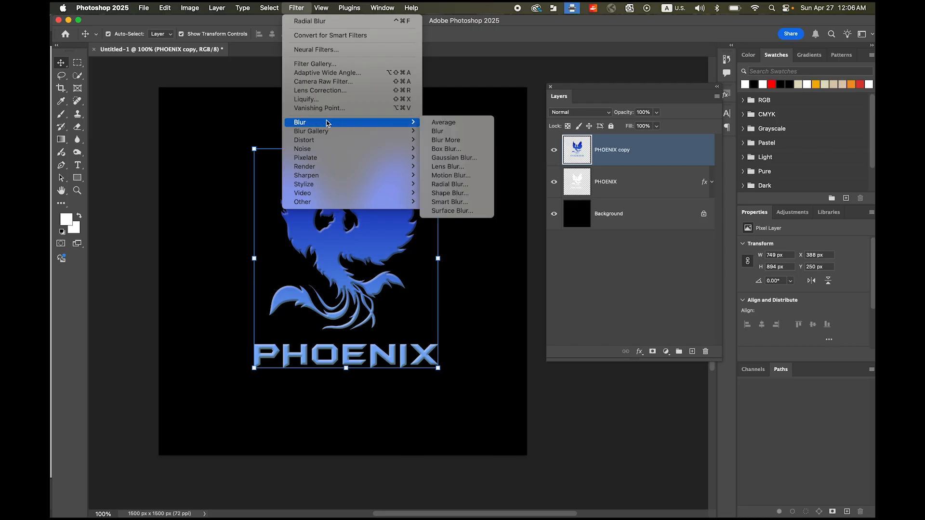
left_click(474, 185)
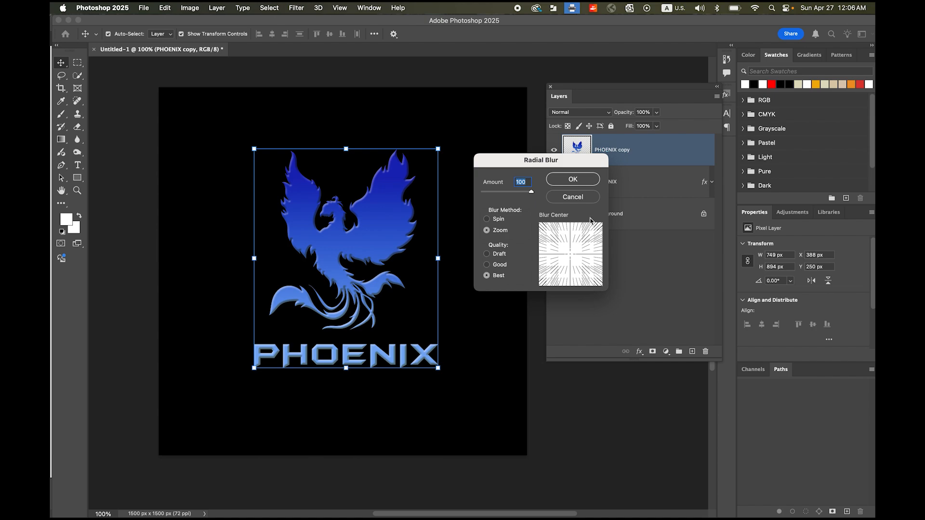
left_click(571, 179)
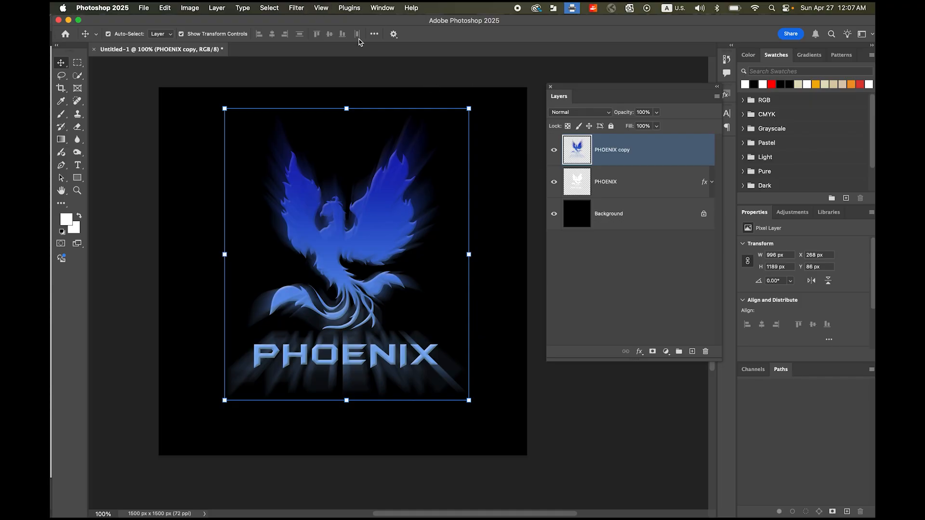
left_click(296, 5)
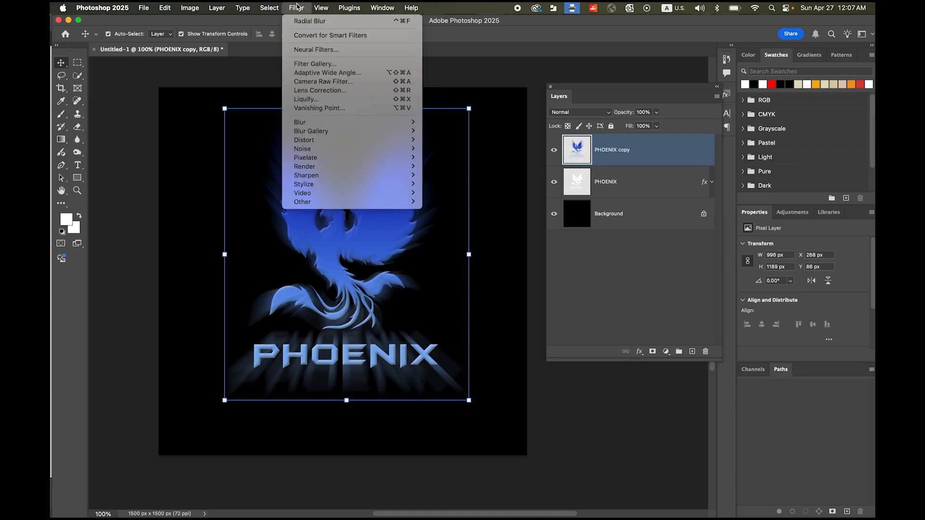
left_click(350, 22)
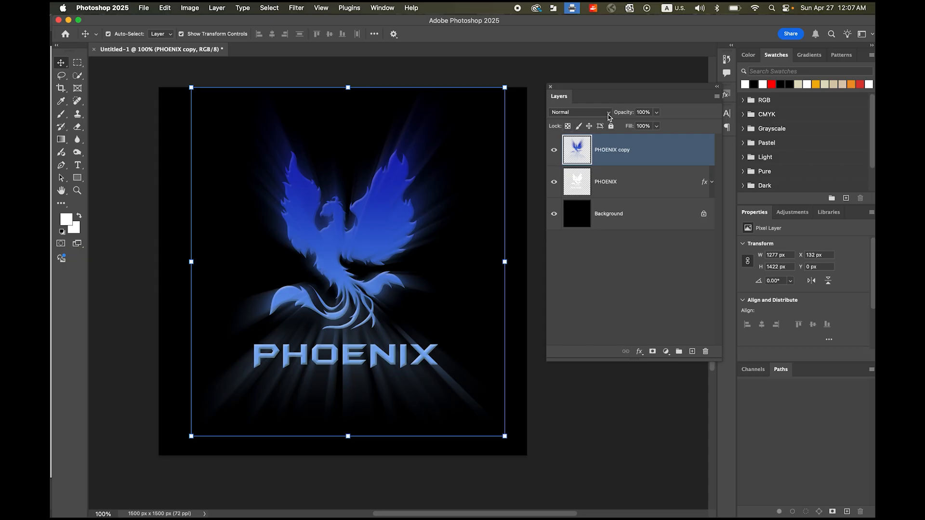
Set the blend mode of PHOENIX copy to Linear Dodge (Add) and deselect the layer
left_click(608, 116)
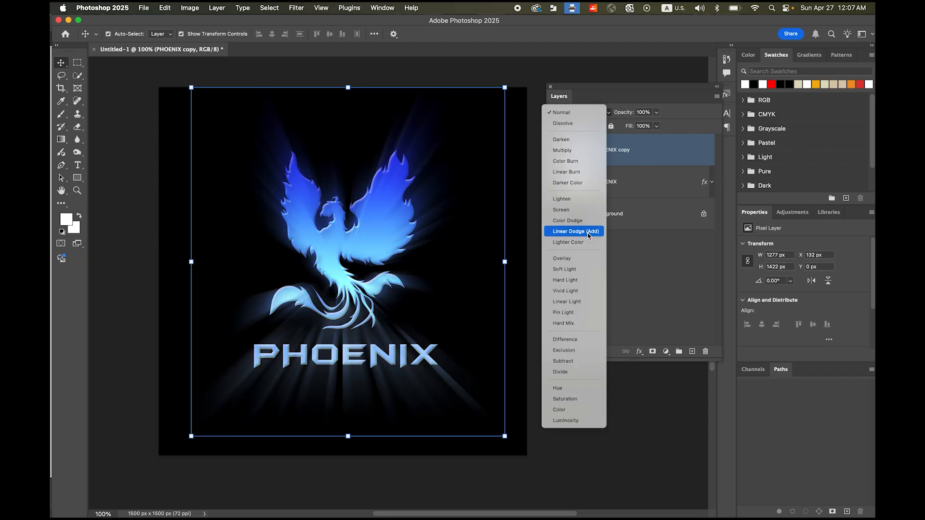
left_click(588, 234)
left_click(651, 257)
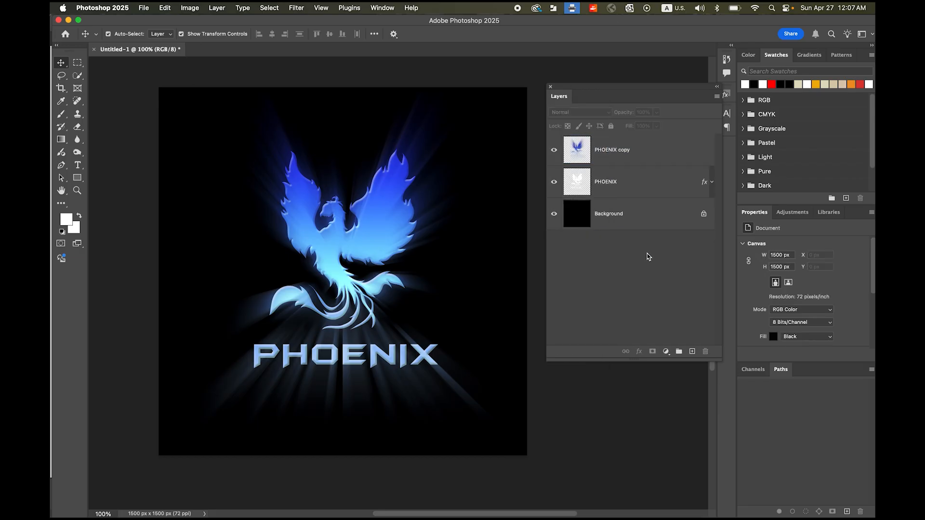
Duplicate the blurred PHOENIX copy layer to intensify the light rays, and deselect the duplicate
left_click(646, 150)
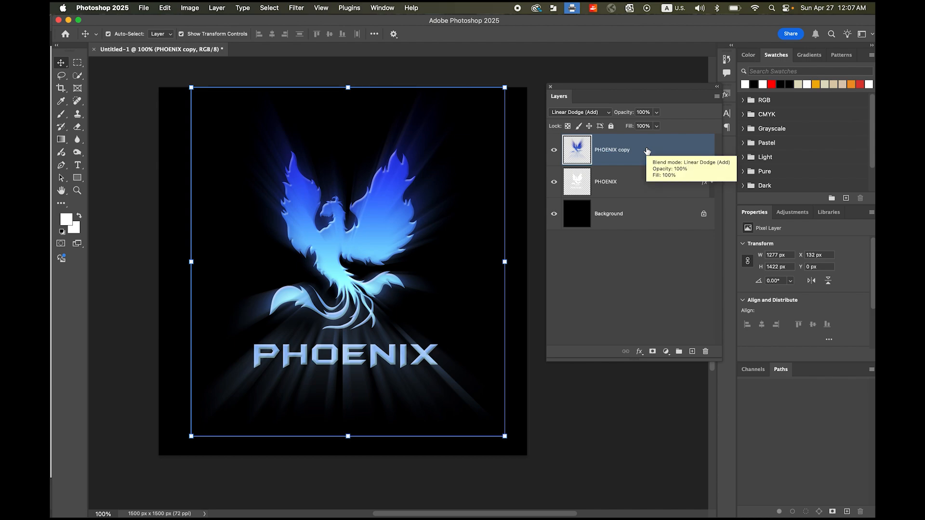
key("super+j")
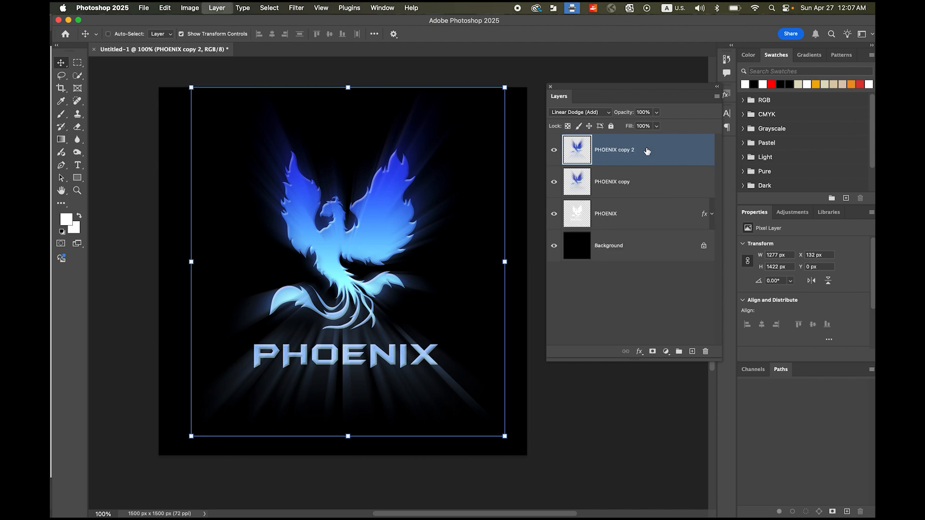
left_click(648, 278)
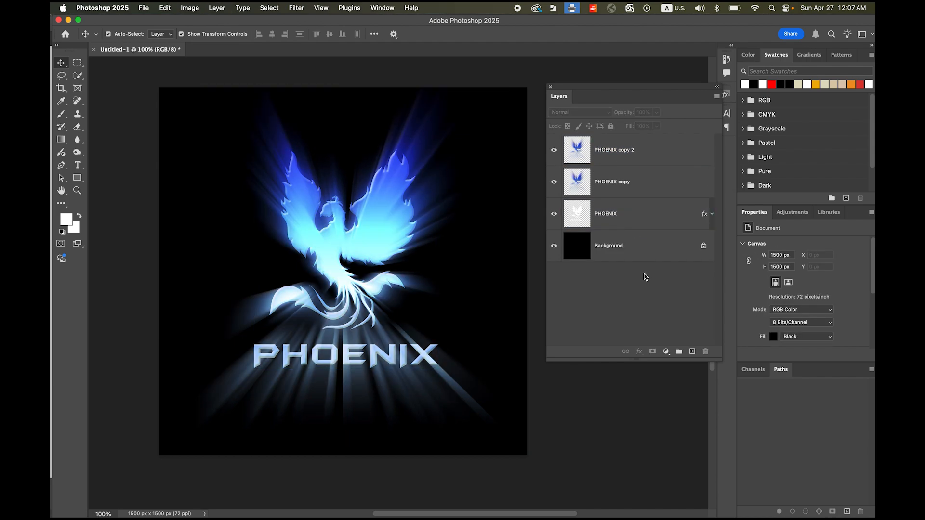